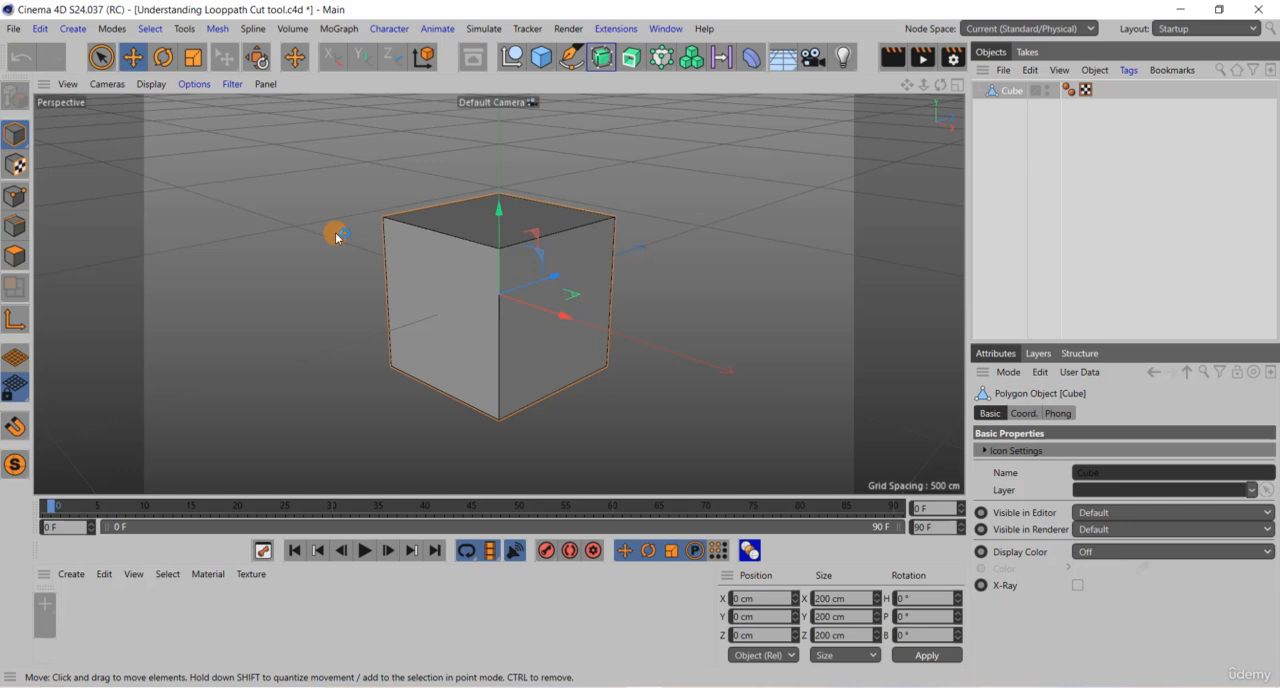
Step: Add a horizontal loop cut around the cube in Edge mode with Loop/Path Cut, at about 68.6 % offset
{"action": "left_click", "coordinate": [222, 32]}
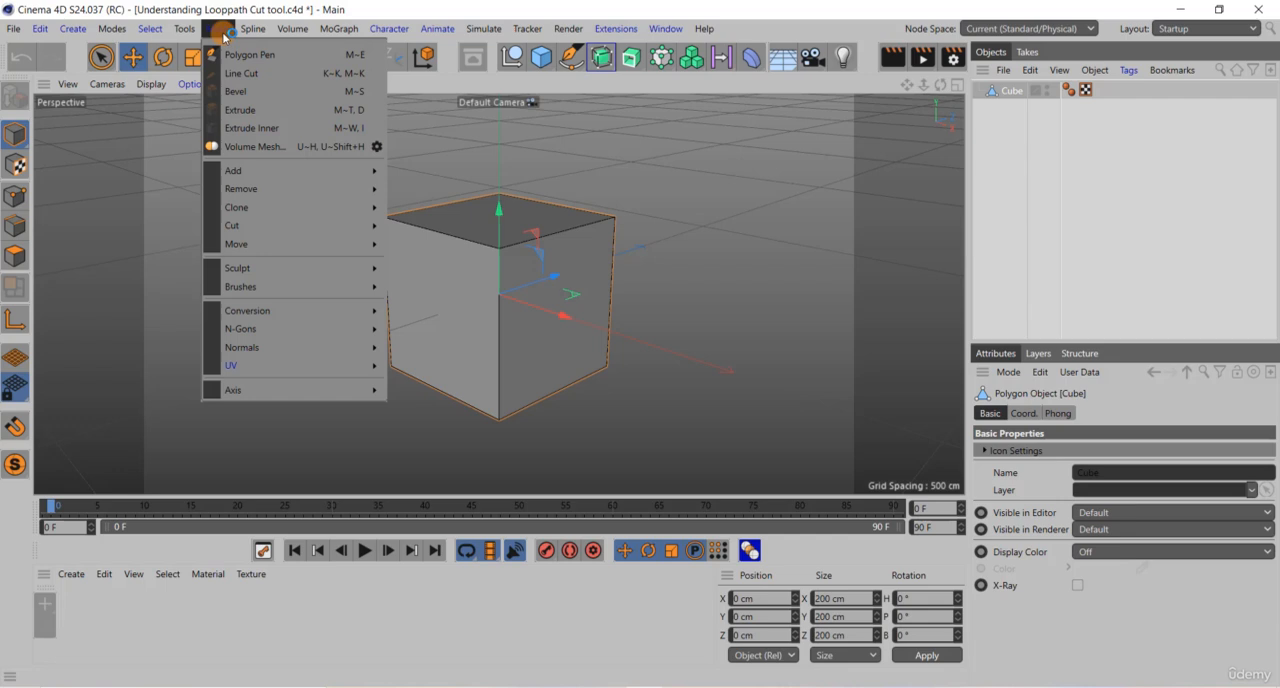
{"action": "mouse_move", "coordinate": [285, 232]}
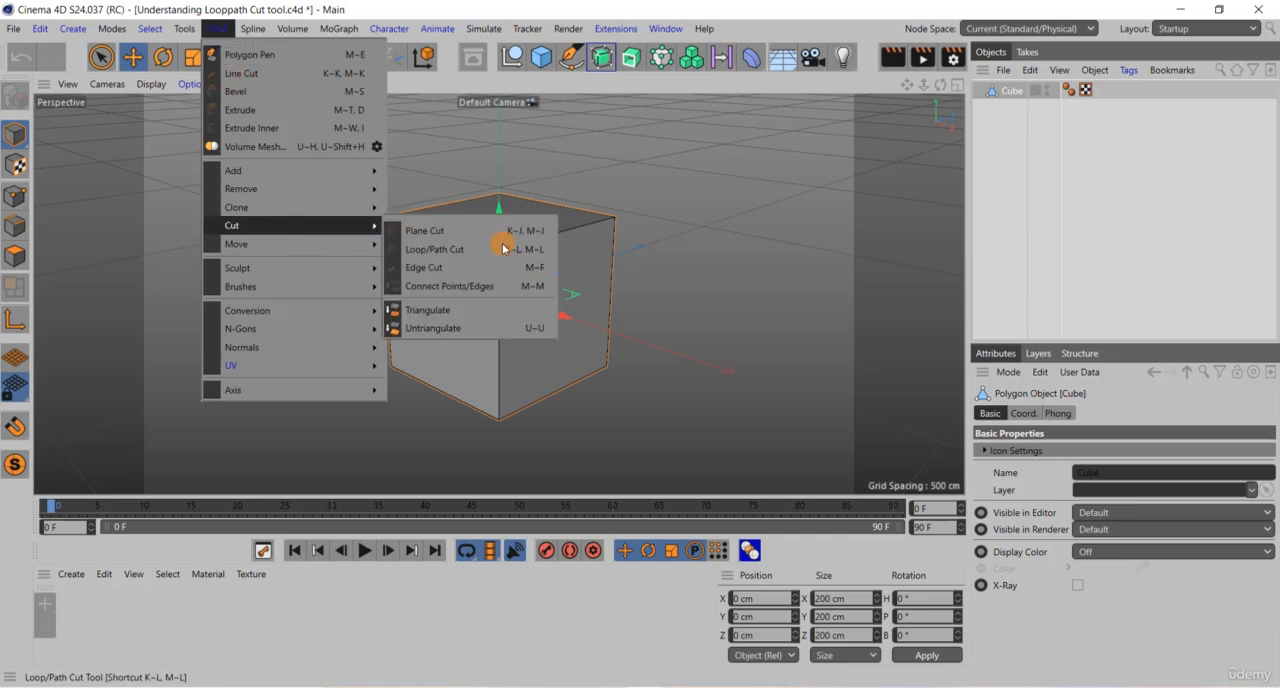
{"action": "left_click", "coordinate": [460, 250]}
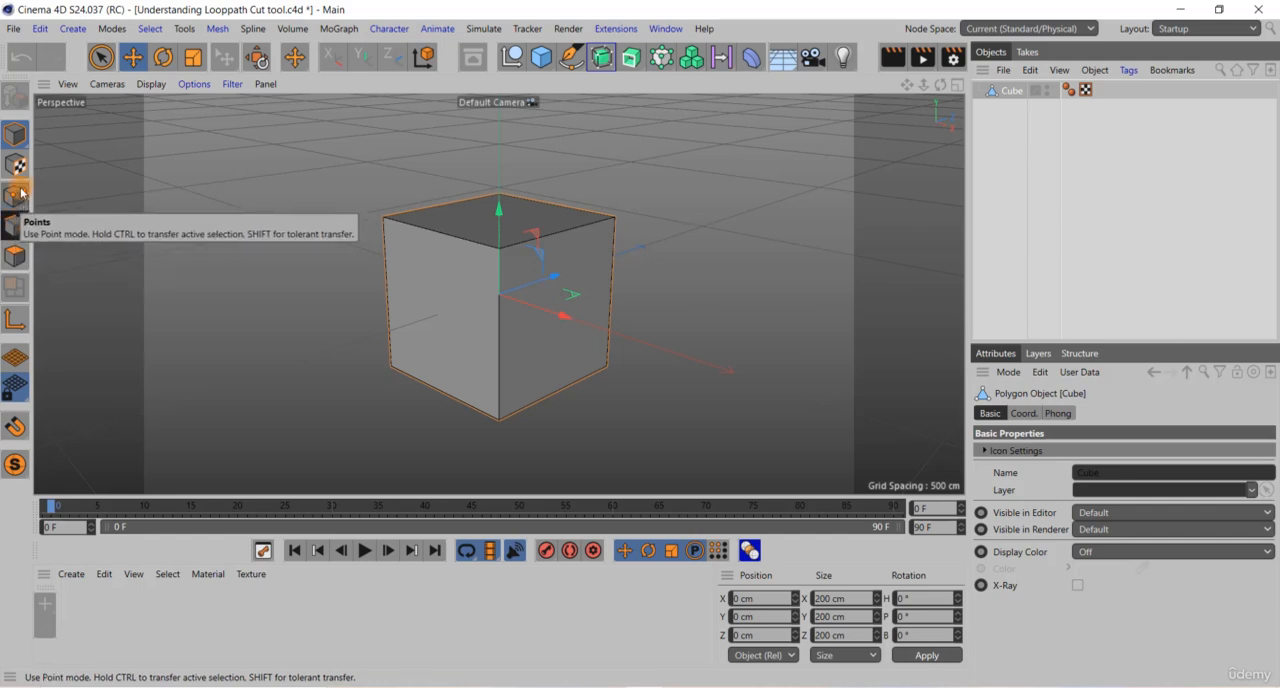
{"action": "left_click", "coordinate": [20, 226]}
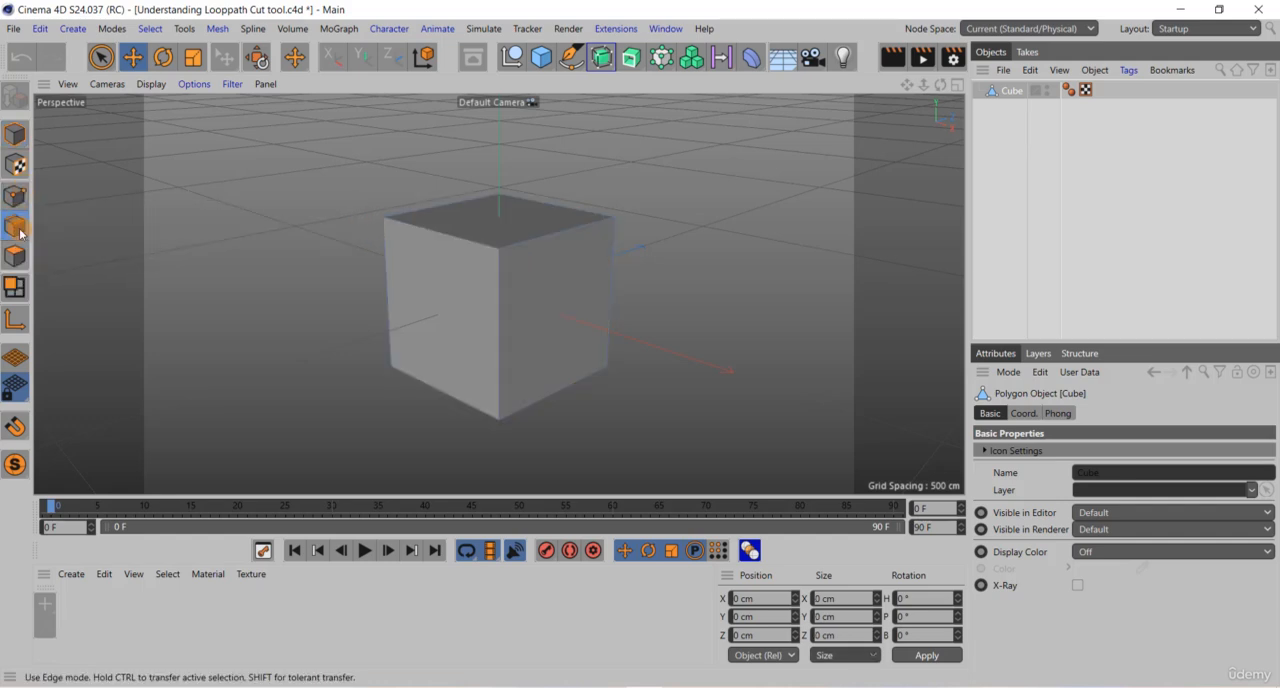
{"action": "right_click", "coordinate": [446, 215]}
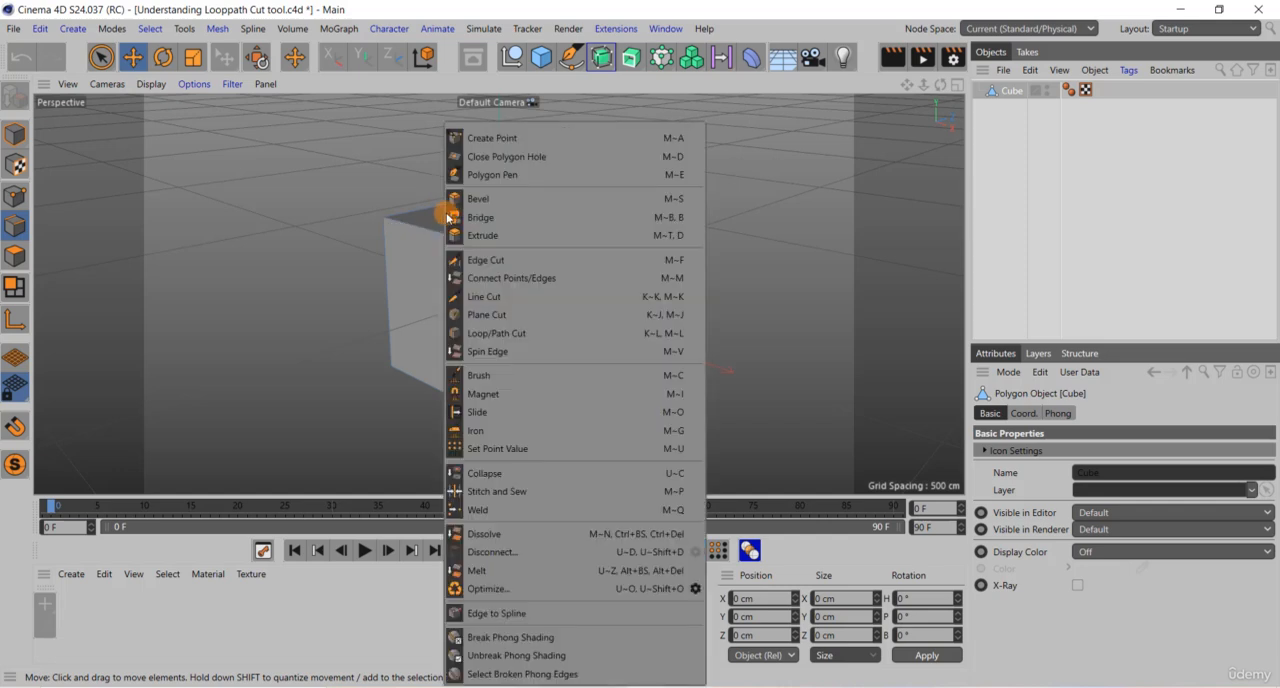
{"action": "left_click", "coordinate": [492, 332]}
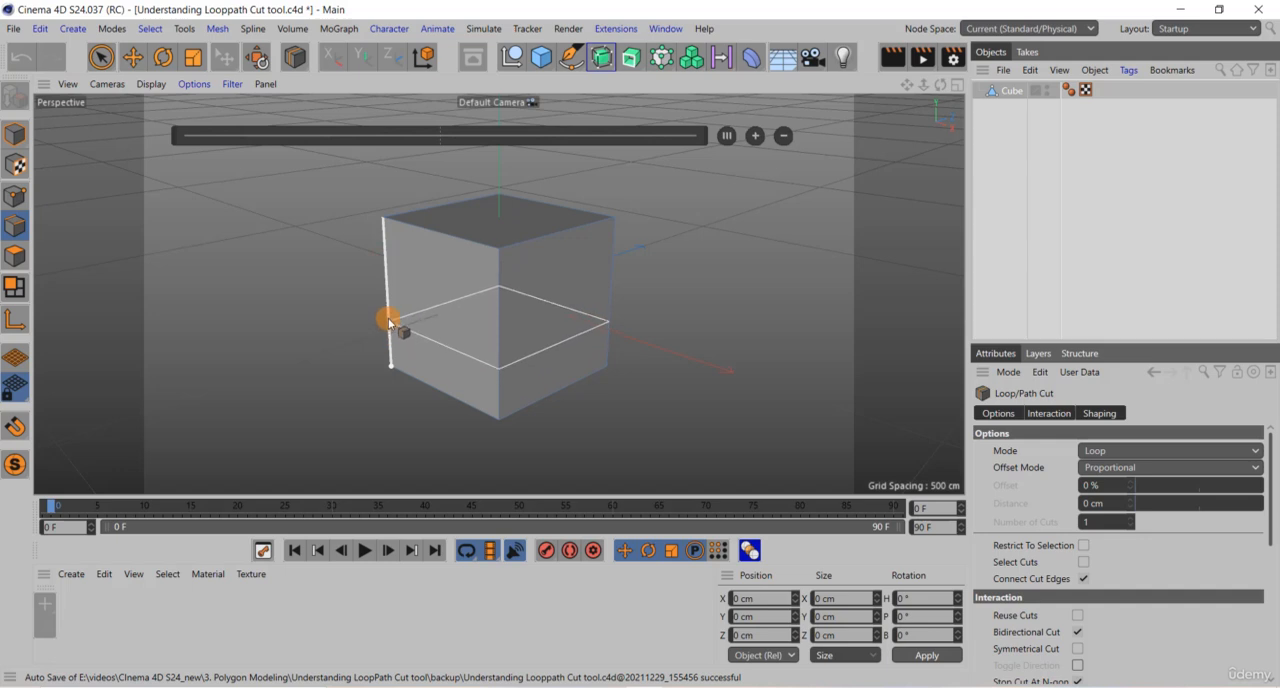
{"action": "left_click", "coordinate": [387, 267]}
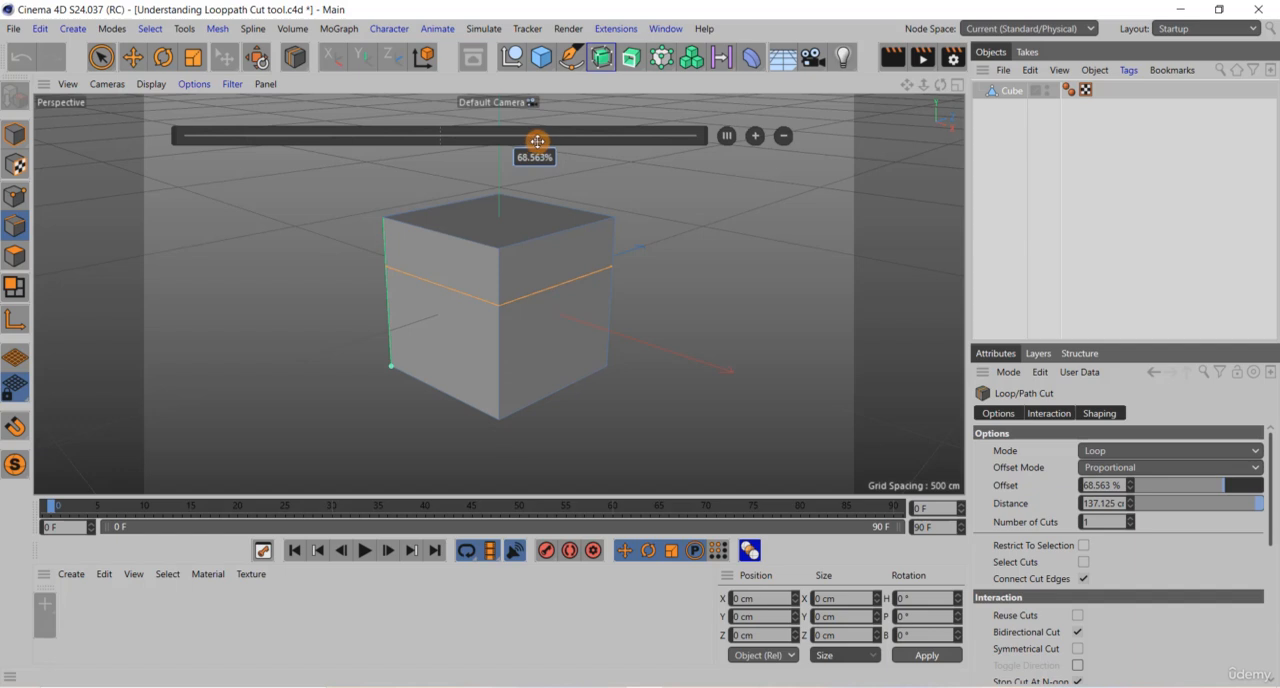
Step: Slide the loop cut to about 76.2 %, set its offset to exactly 55 %, and slide it up to about 86.2 %
{"action": "left_click_drag", "start_coordinate": [538, 141], "coordinate": [575, 165]}
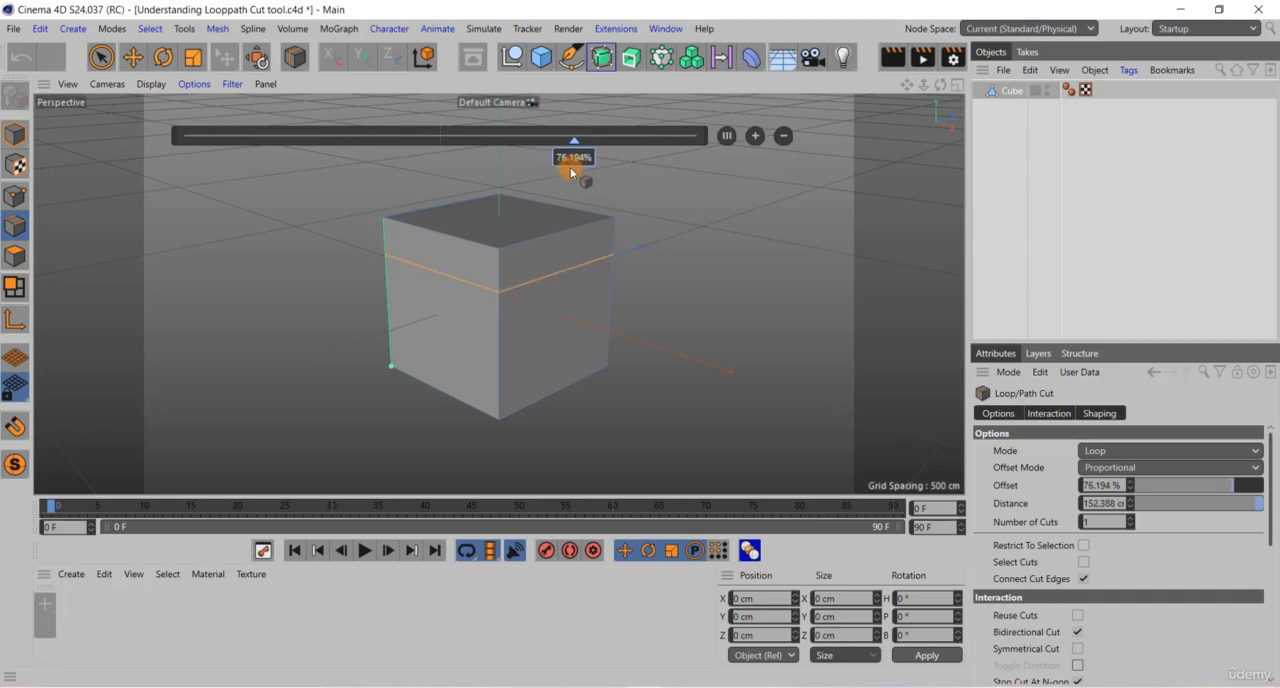
{"action": "double_click", "coordinate": [577, 158]}
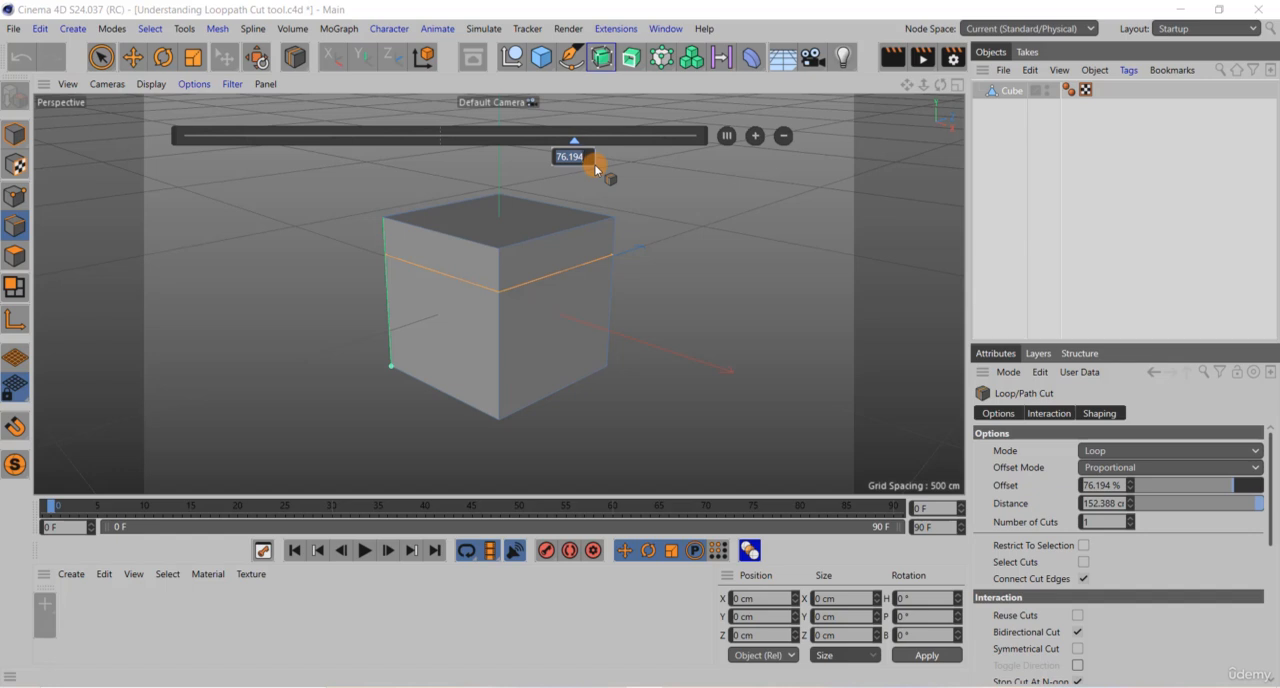
{"action": "type", "text": "55"}
{"action": "key", "text": "Return"}
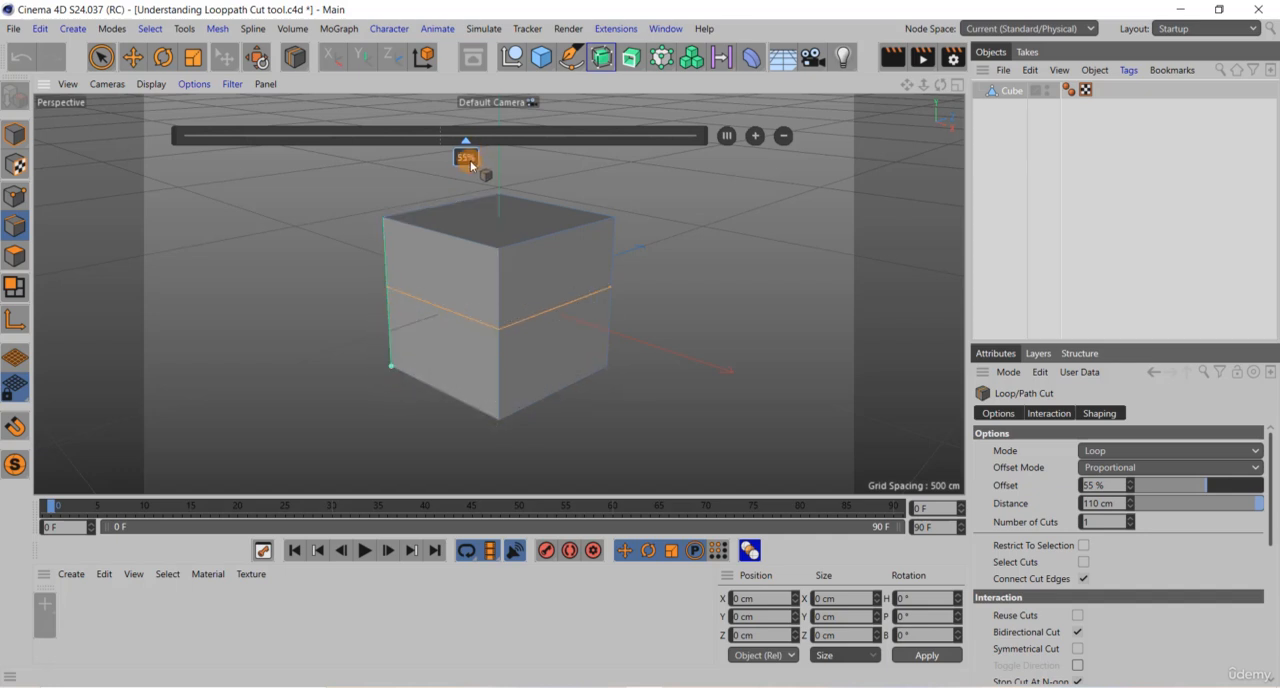
{"action": "left_click_drag", "start_coordinate": [470, 162], "coordinate": [627, 160]}
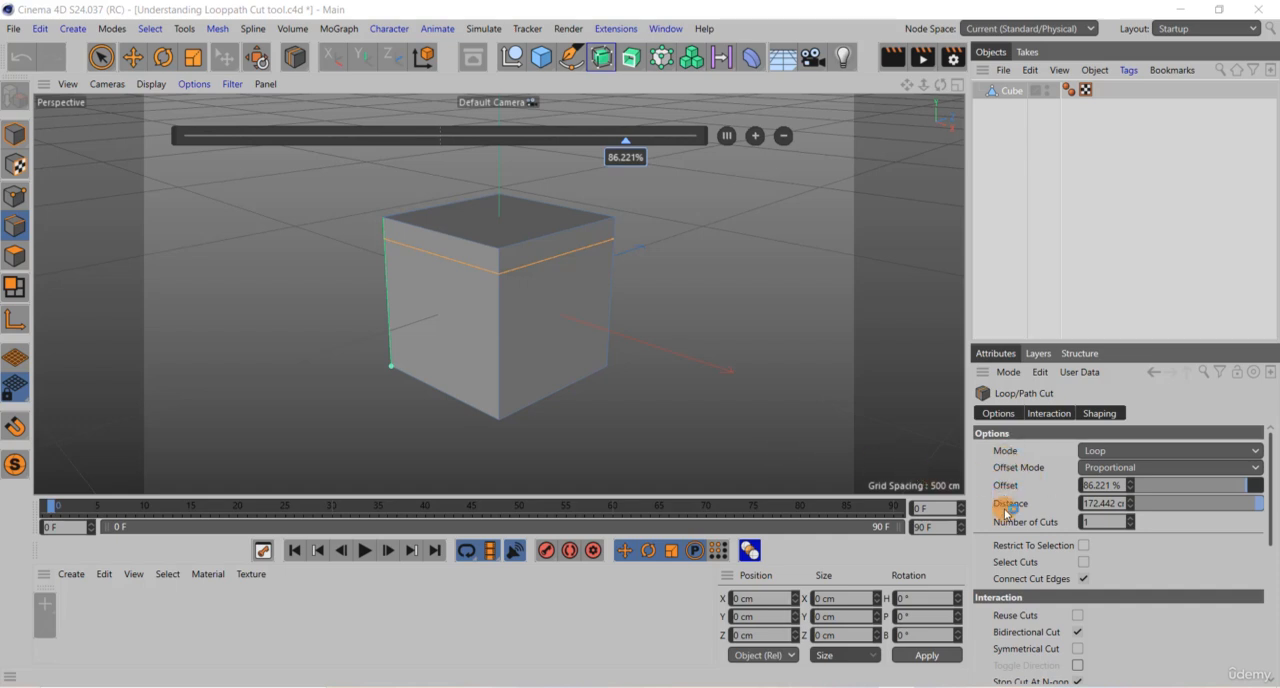
Step: Set the number of cuts to 3 and return it to 1
{"action": "left_click", "coordinate": [1082, 521]}
{"action": "type", "text": "3"}
{"action": "key", "text": "Return"}
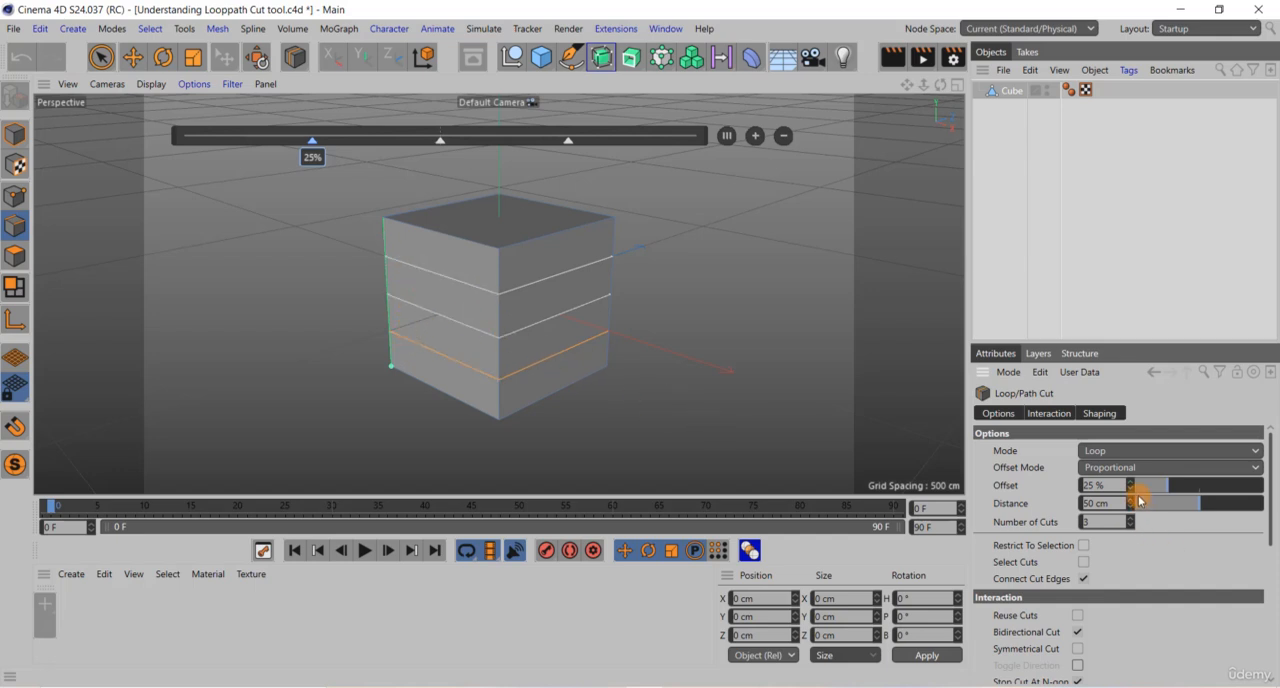
{"action": "double_click", "coordinate": [1094, 522]}
{"action": "type", "text": "1"}
{"action": "key", "text": "Return"}
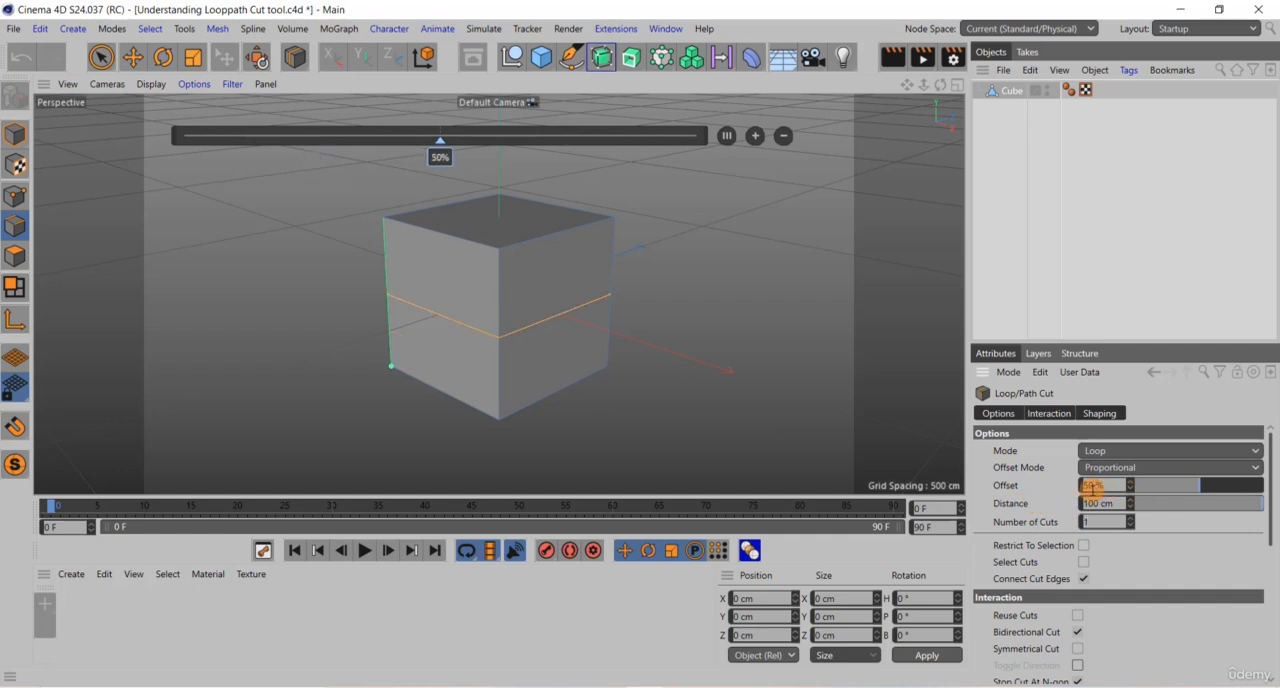
Step: Adjust the offset of the single horizontal loop cut to 83 %
{"action": "left_click_drag", "start_coordinate": [1092, 487], "coordinate": [440, 157]}
{"action": "left_click_drag", "start_coordinate": [1131, 486], "coordinate": [1130, 484]}
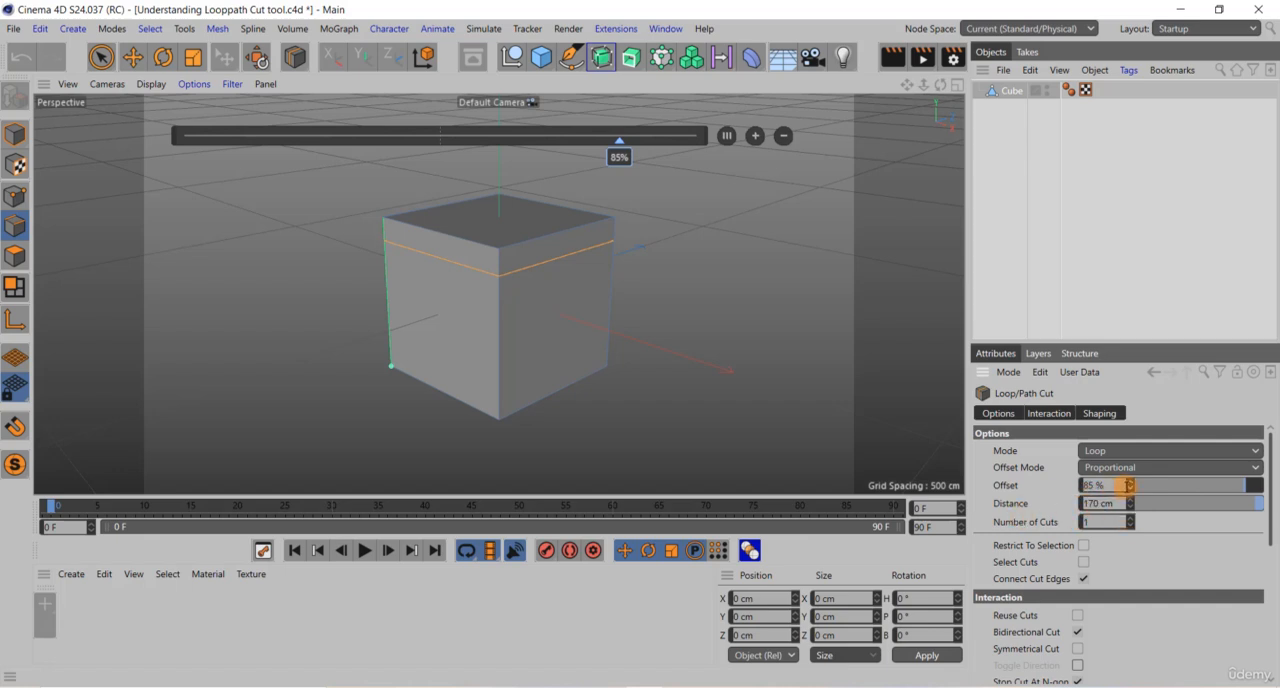
{"action": "left_click_drag", "start_coordinate": [1131, 487], "coordinate": [1124, 487]}
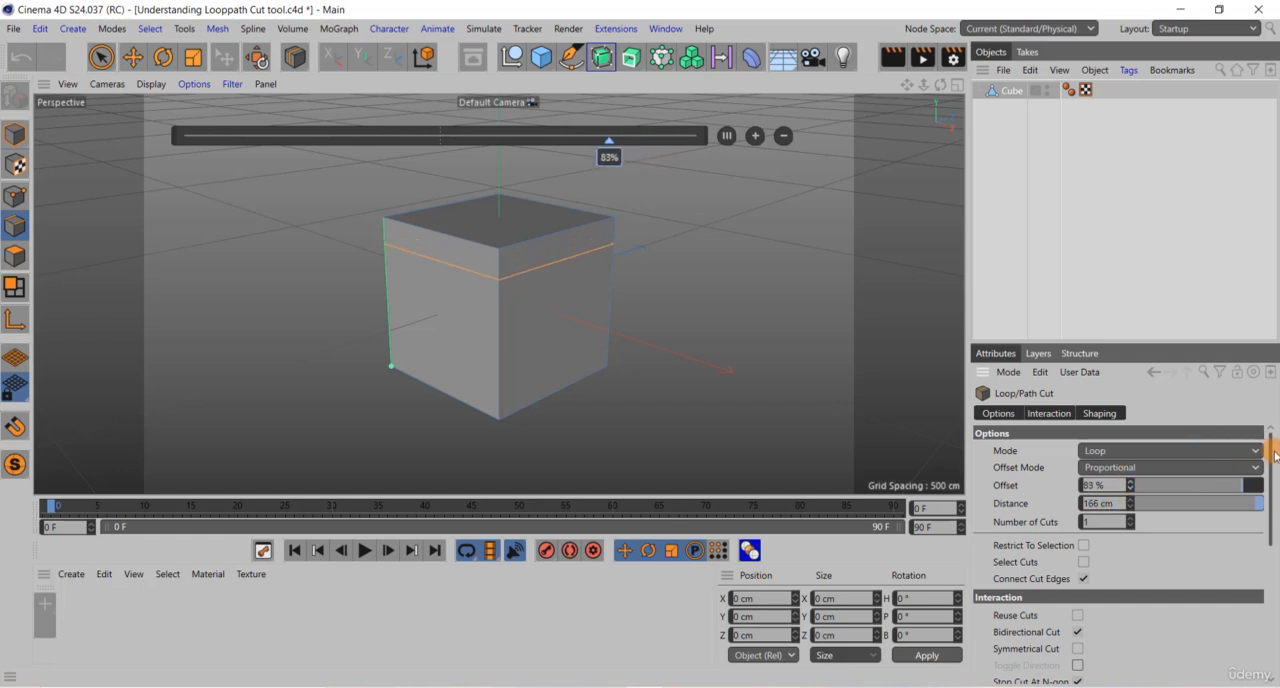
Step: Switch the cut mode to Path and add three more horizontal cuts down the cube's vertical corner edge
{"action": "left_click", "coordinate": [1230, 451]}
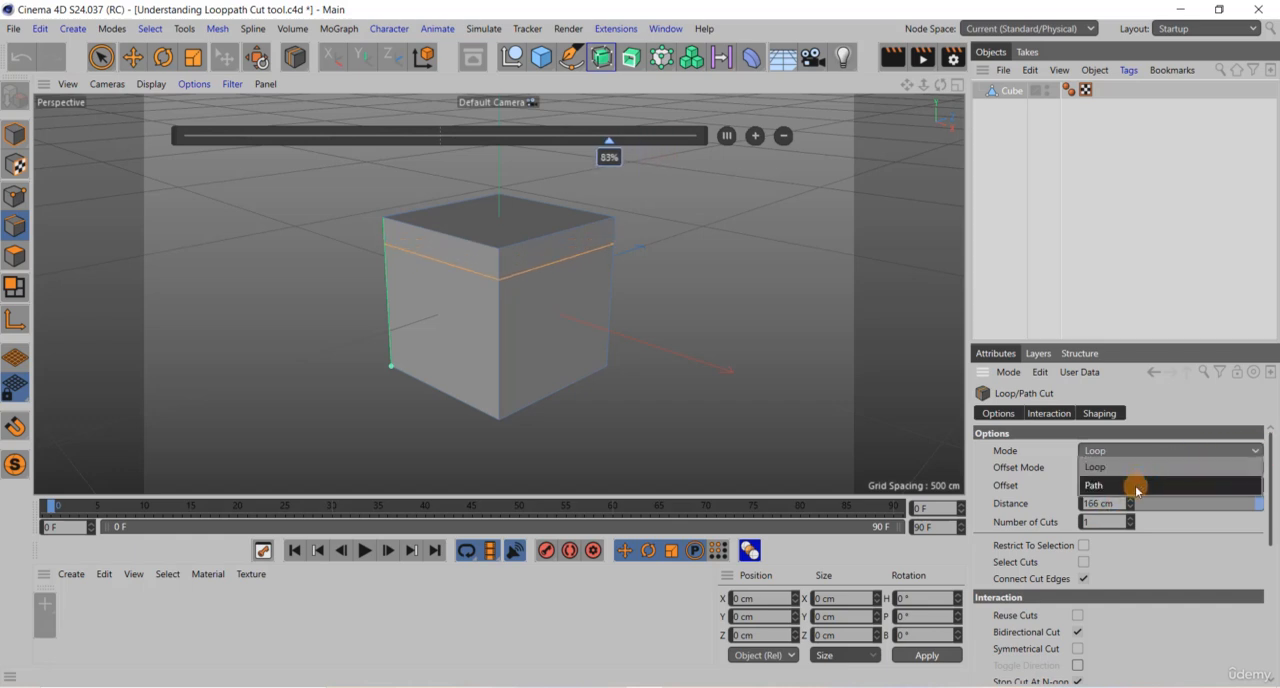
{"action": "left_click", "coordinate": [1136, 487]}
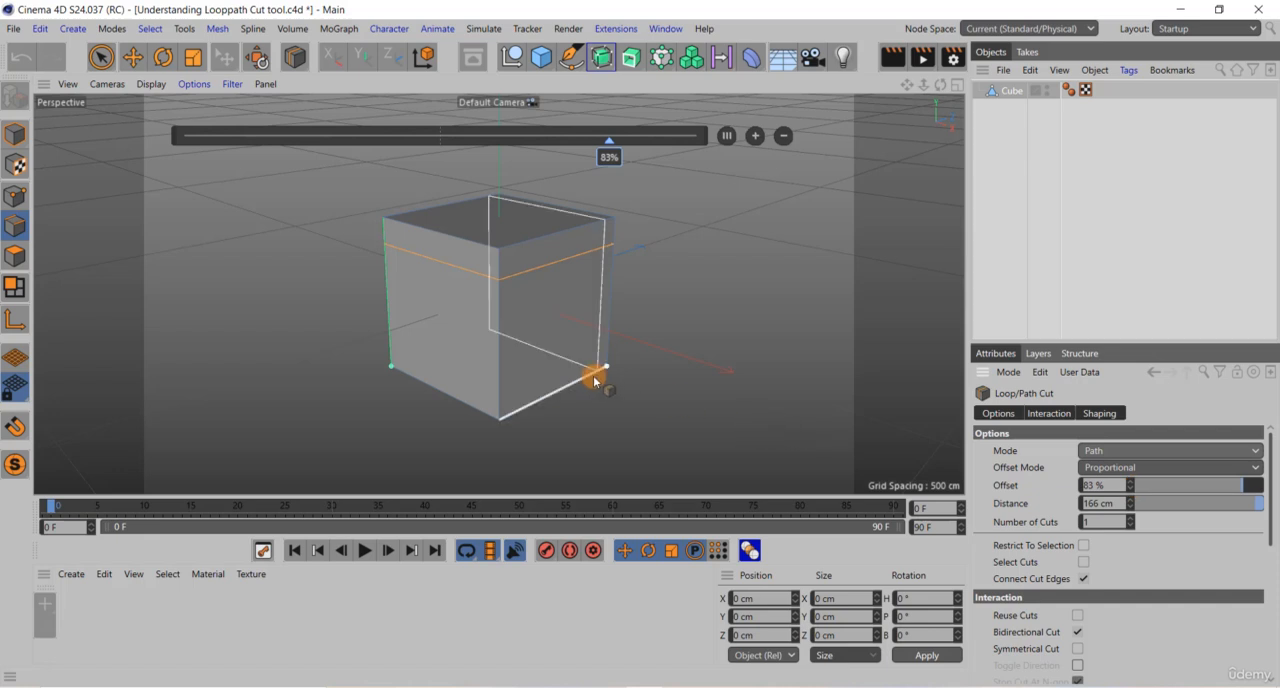
{"action": "left_click", "coordinate": [387, 277]}
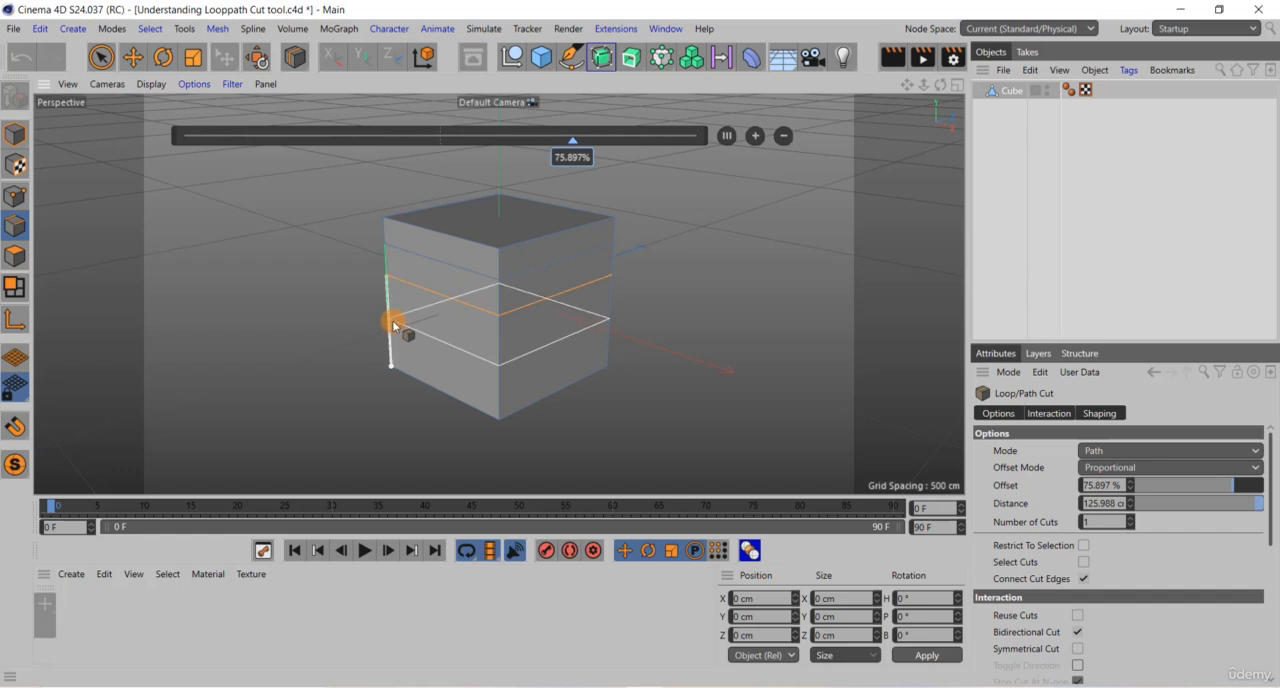
{"action": "left_click", "coordinate": [392, 318]}
{"action": "left_click", "coordinate": [393, 350]}
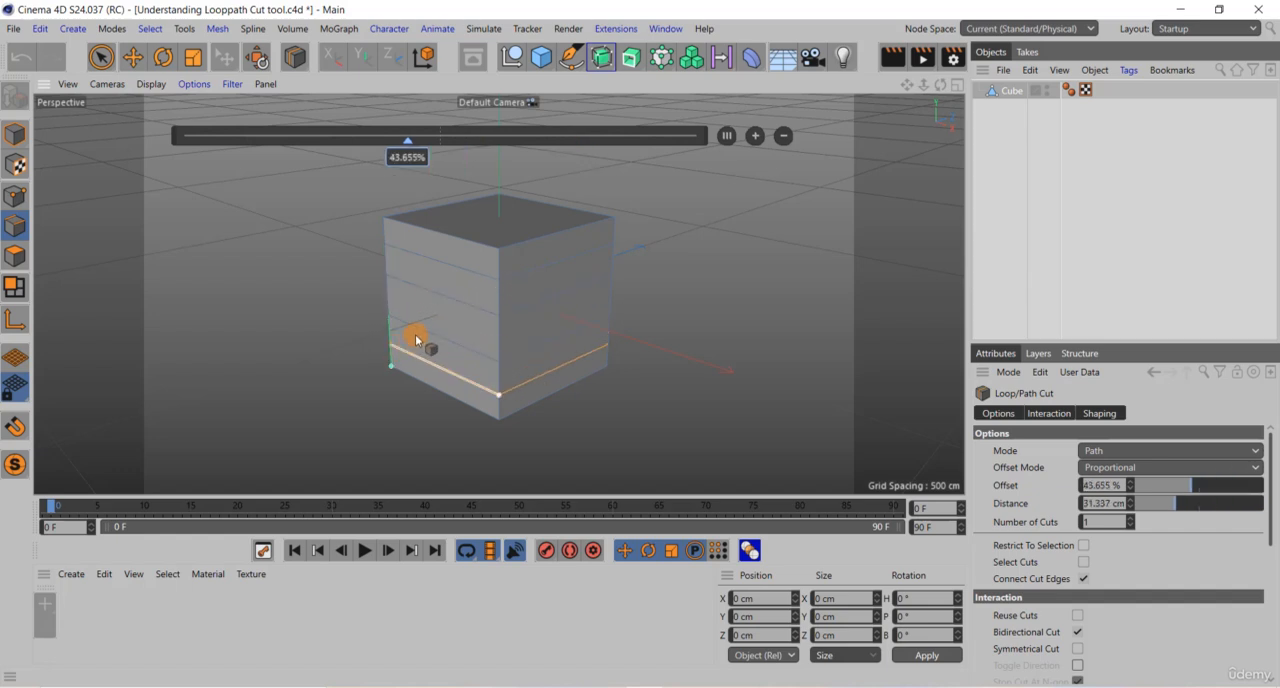
Step: Add three vertical cuts spaced along the top edge of the cube's gridded front face
{"action": "left_click", "coordinate": [410, 230]}
{"action": "left_click", "coordinate": [429, 241]}
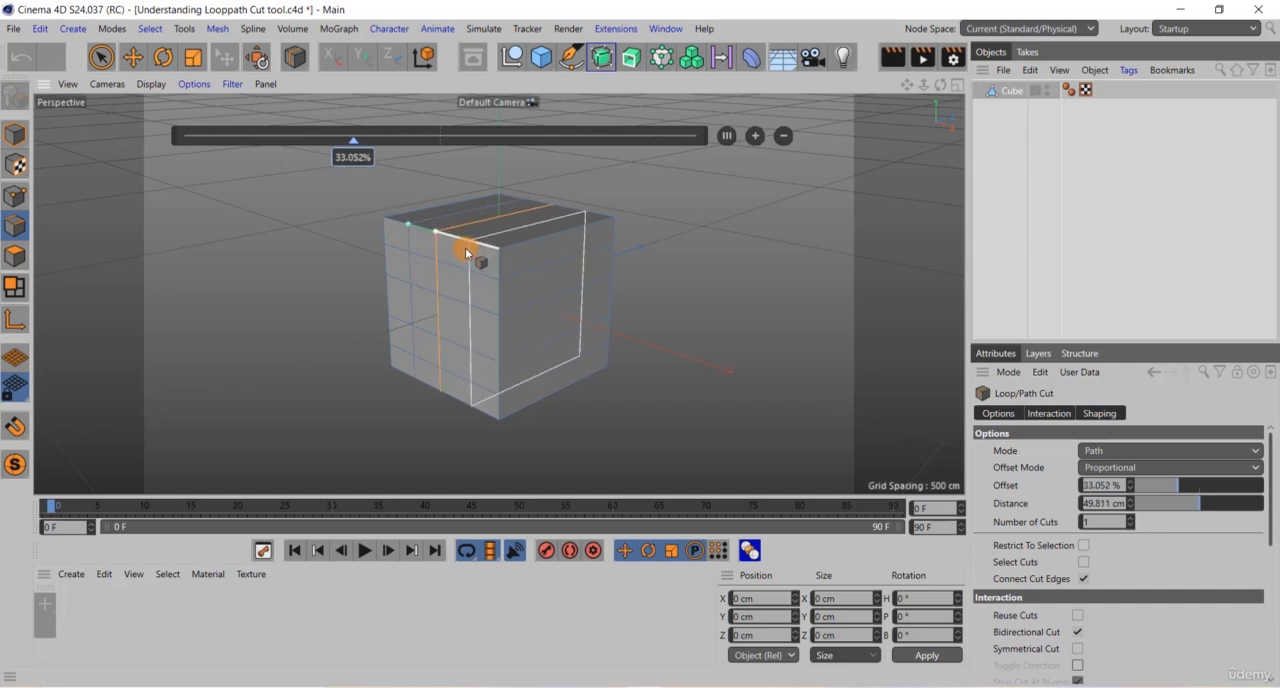
{"action": "left_click", "coordinate": [470, 245]}
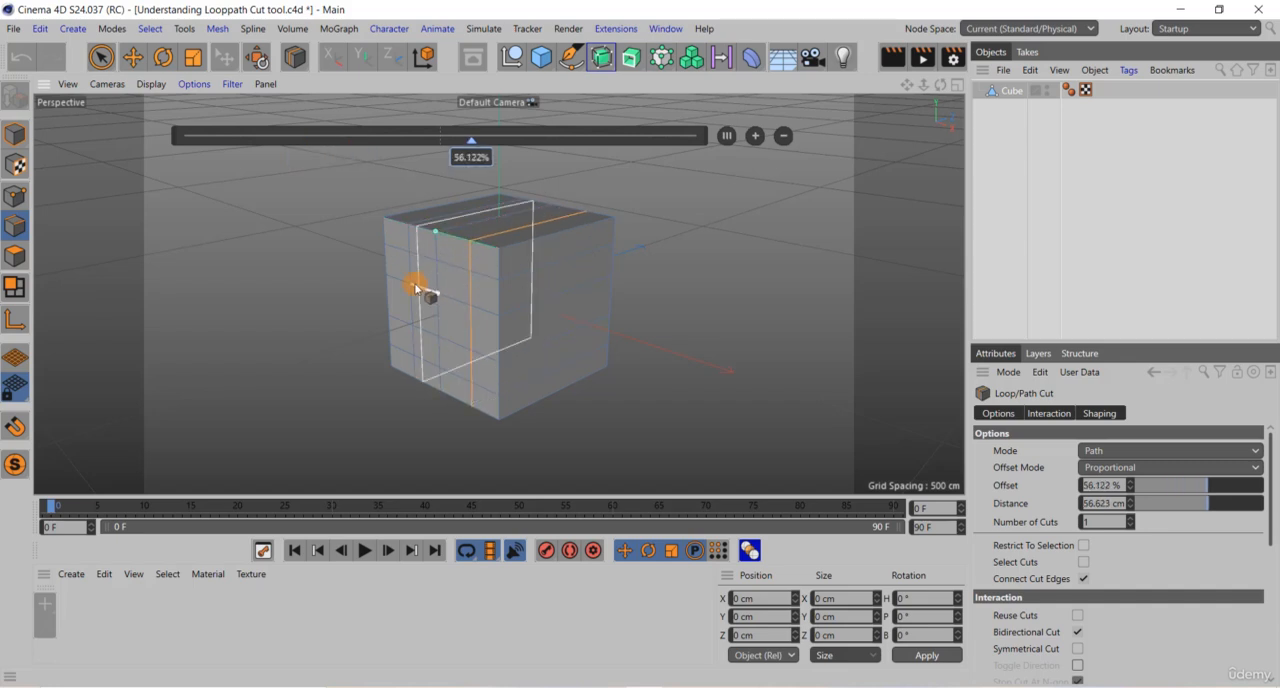
Step: Select a stepped path of six connected edges on the cube's gridded face with Live Selection
{"action": "left_click", "coordinate": [100, 58]}
{"action": "mouse_move", "coordinate": [397, 260]}
{"action": "left_mouse_down"}
{"action": "mouse_move", "coordinate": [422, 336]}
{"action": "mouse_move", "coordinate": [450, 325]}
{"action": "left_mouse_up"}
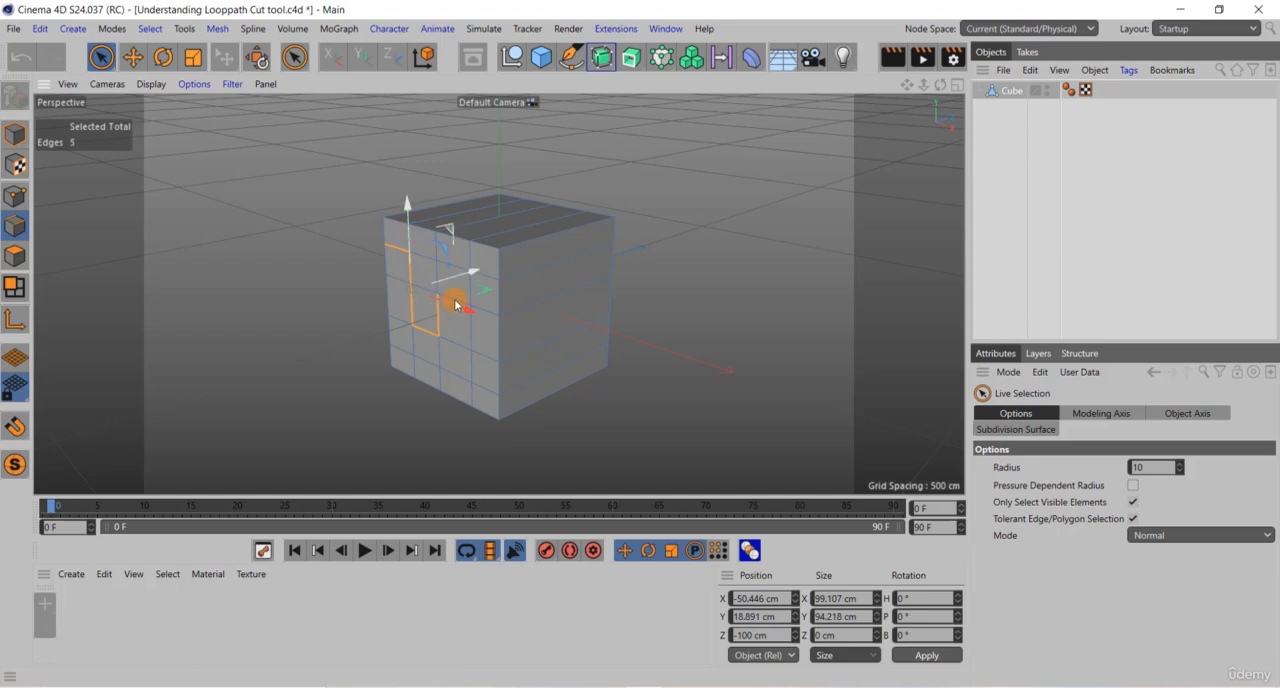
{"action": "left_click", "coordinate": [440, 308], "text": "shift"}
{"action": "left_click", "coordinate": [457, 302], "text": "shift"}
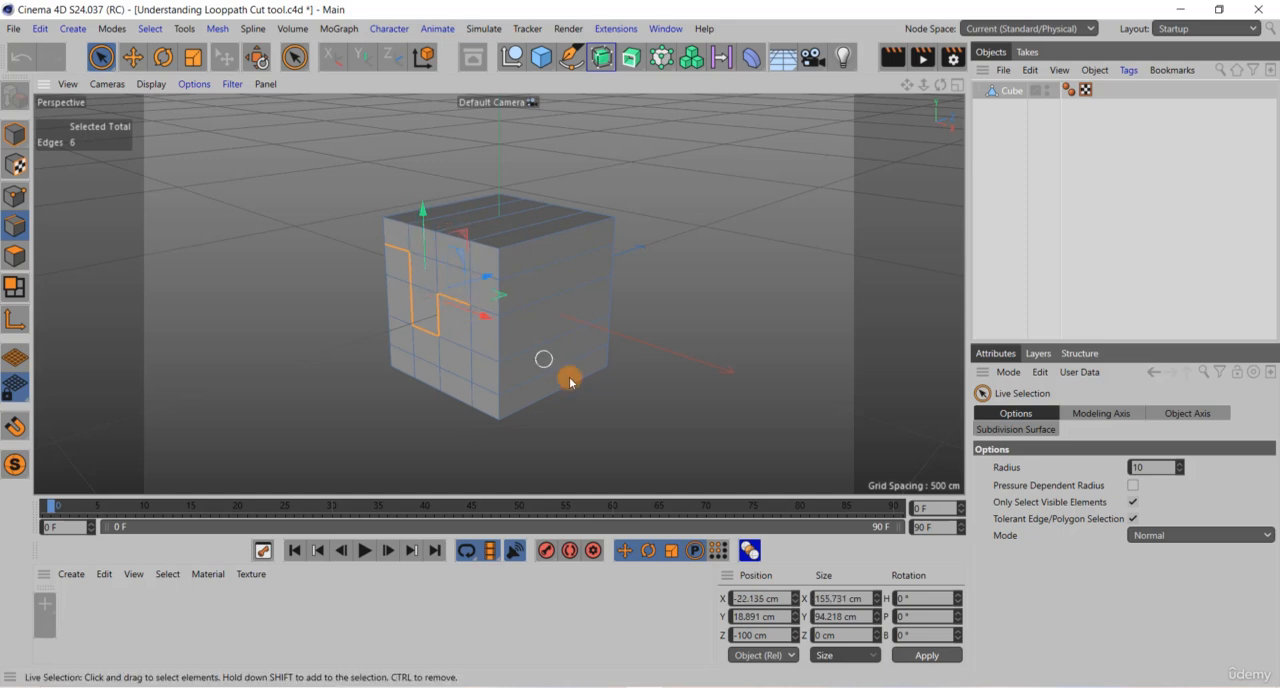
Step: Cut along the selected stepped edge path three times with Loop/Path Cut in Path mode
{"action": "right_click", "coordinate": [263, 134]}
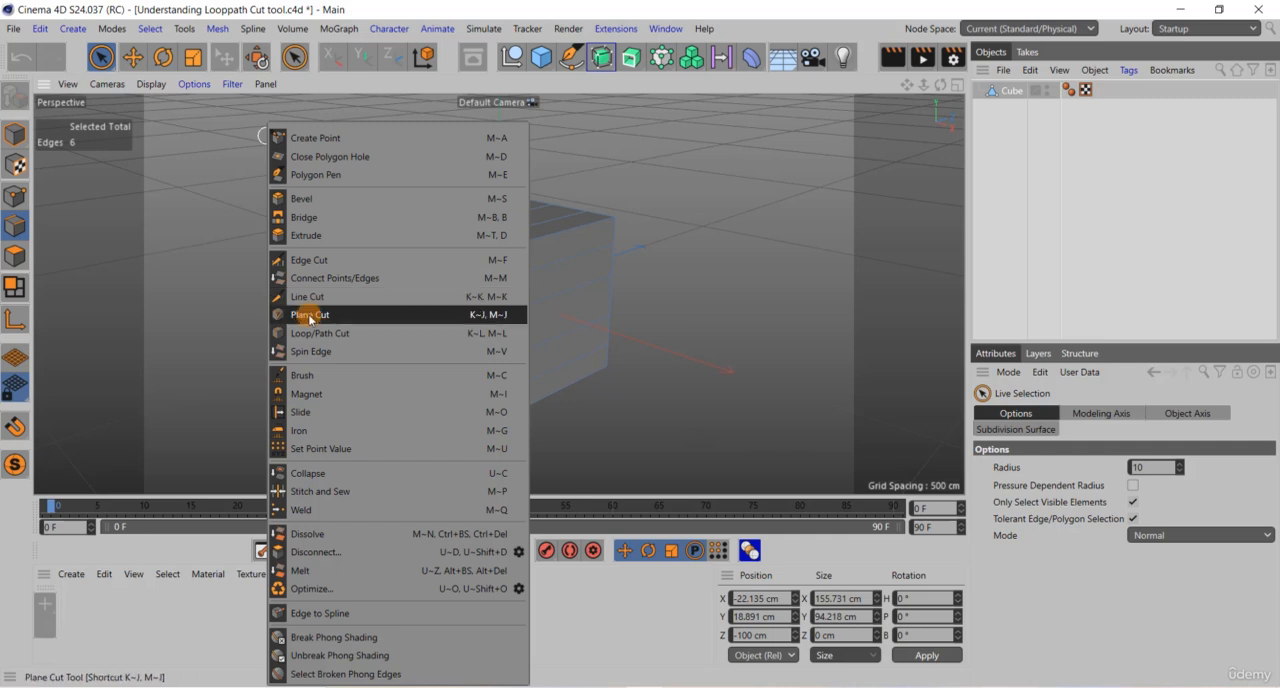
{"action": "left_click", "coordinate": [311, 332]}
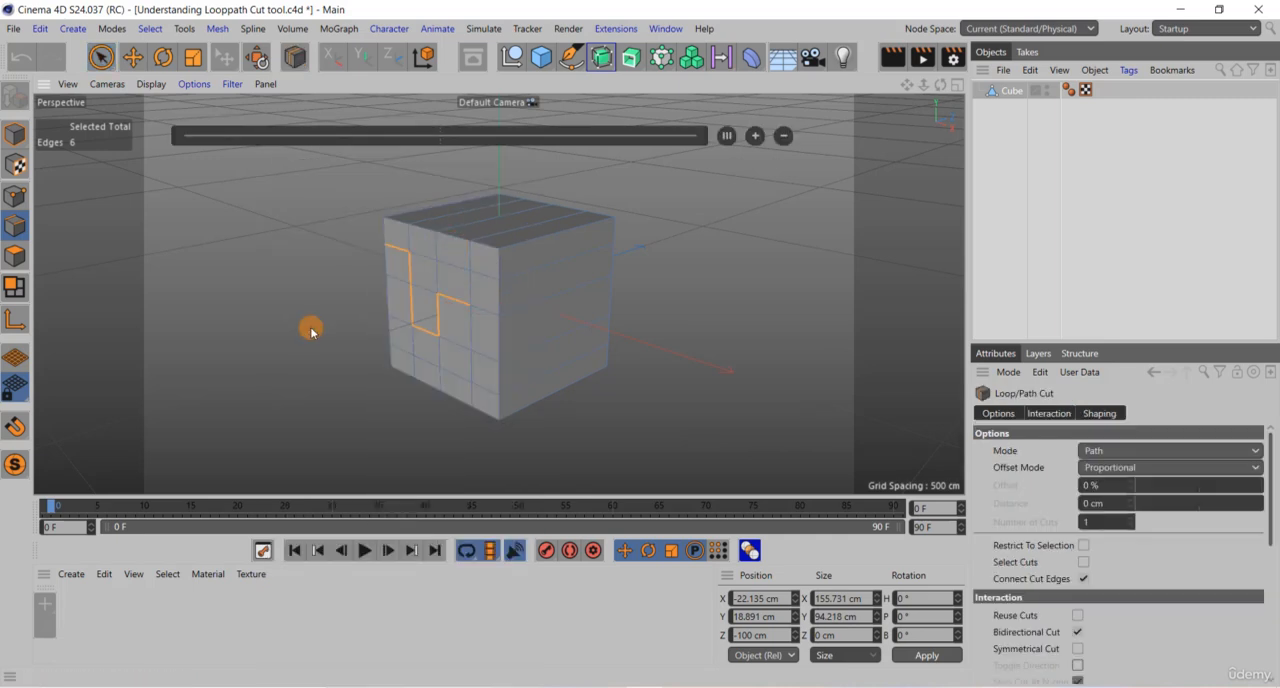
{"action": "left_click", "coordinate": [400, 255]}
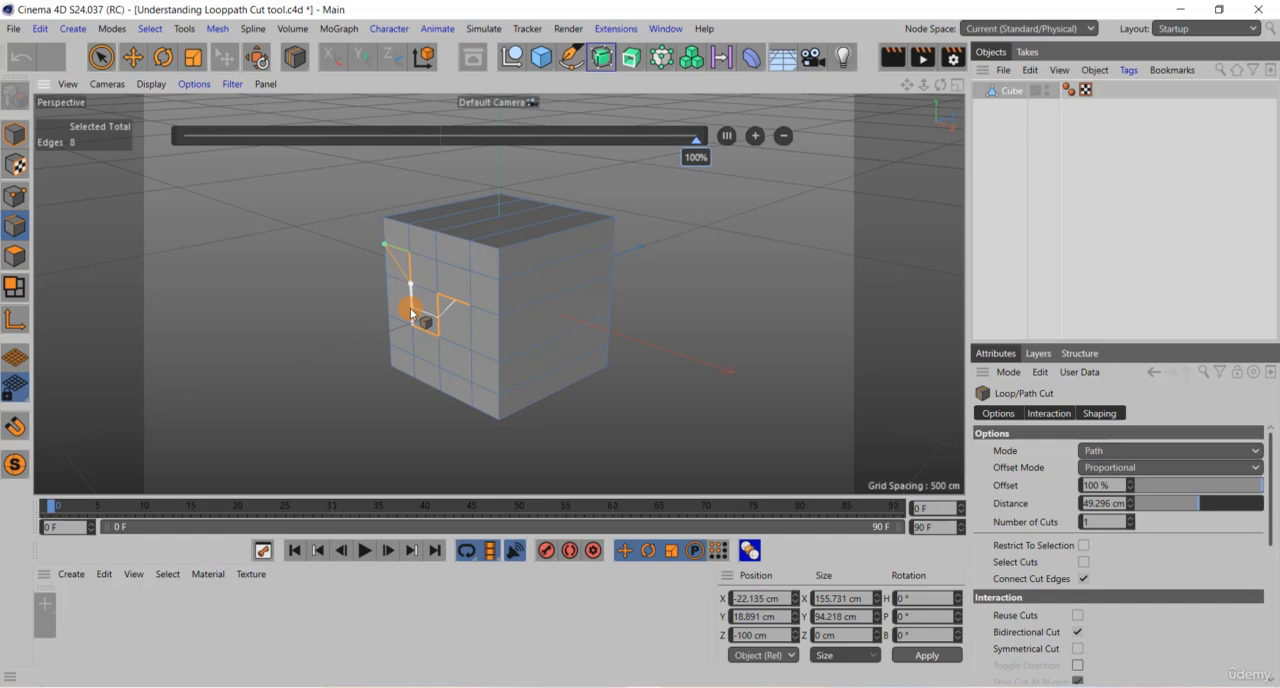
{"action": "left_click", "coordinate": [410, 309]}
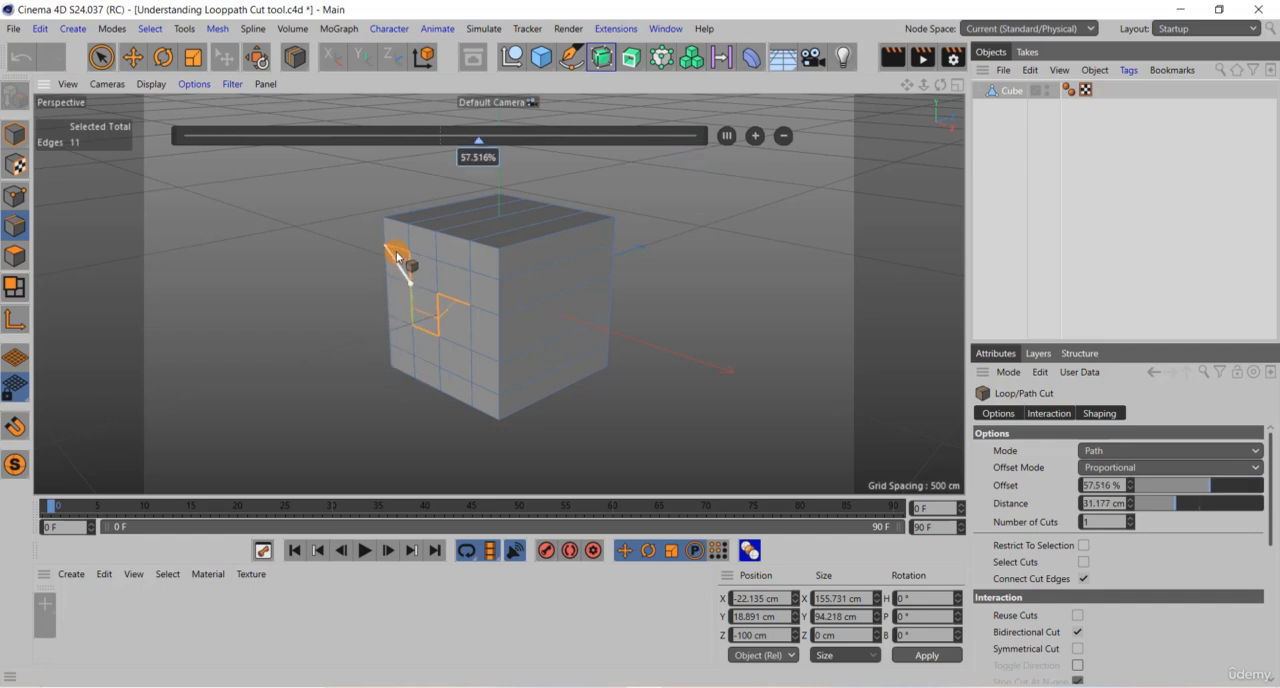
{"action": "left_click", "coordinate": [413, 307]}
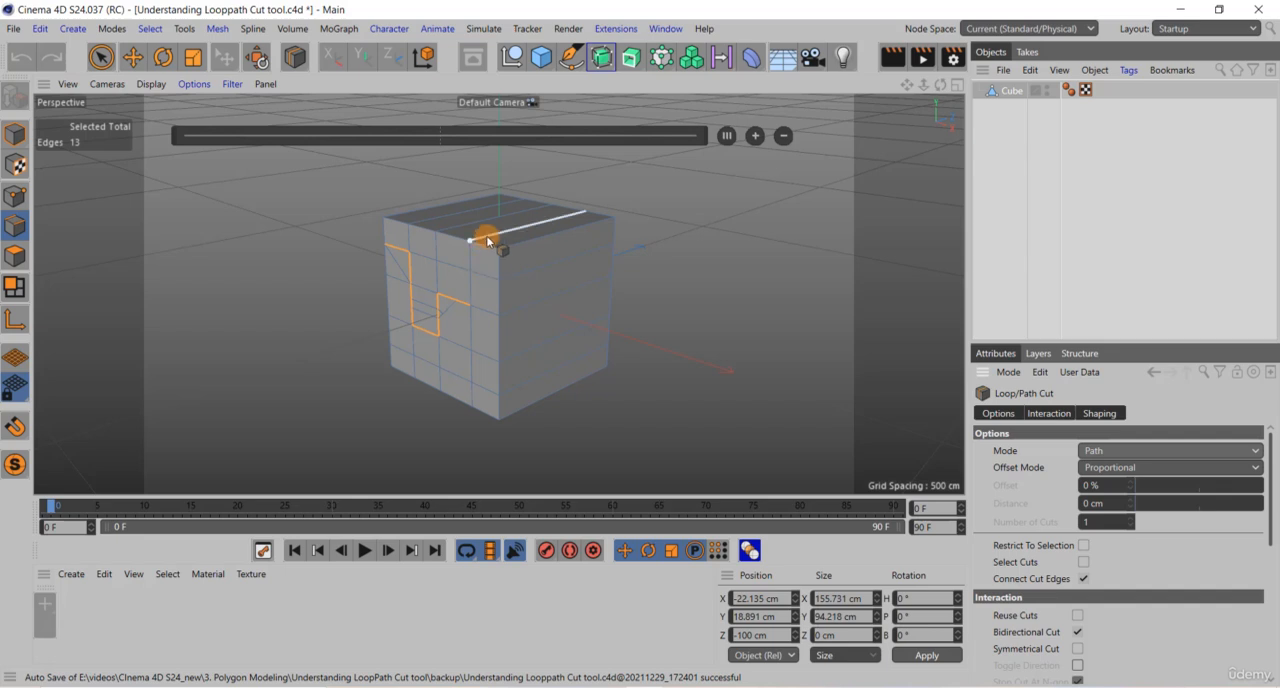
Step: Switch the cut mode back to Loop, add a vertical loop across the cube's undivided side, and centre it at 50 %
{"action": "left_click", "coordinate": [1256, 450]}
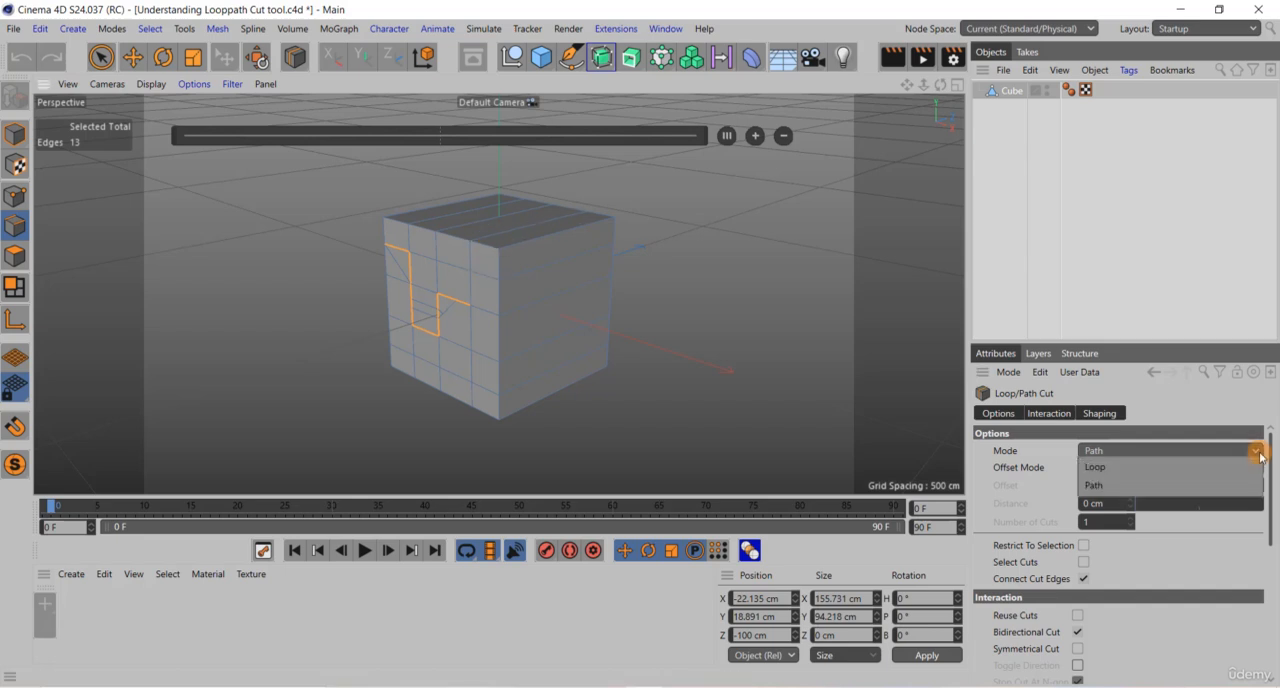
{"action": "left_click", "coordinate": [1174, 468]}
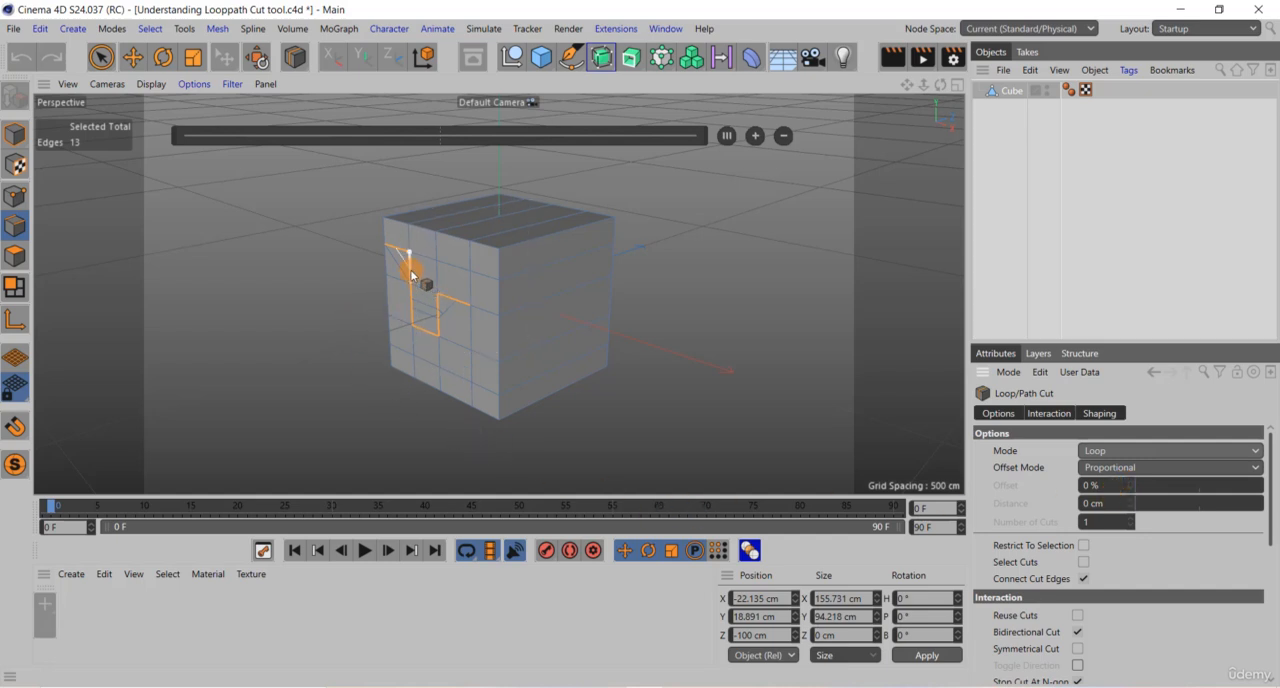
{"action": "left_click", "coordinate": [541, 240]}
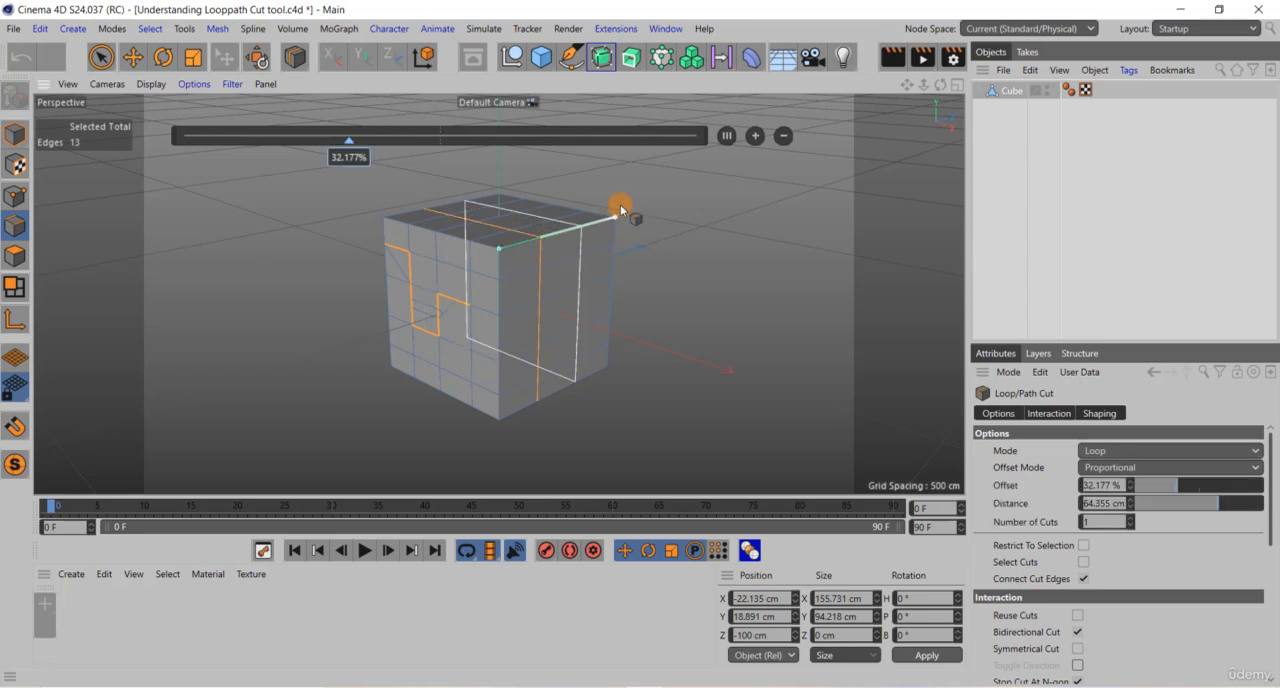
{"action": "left_click", "coordinate": [725, 137]}
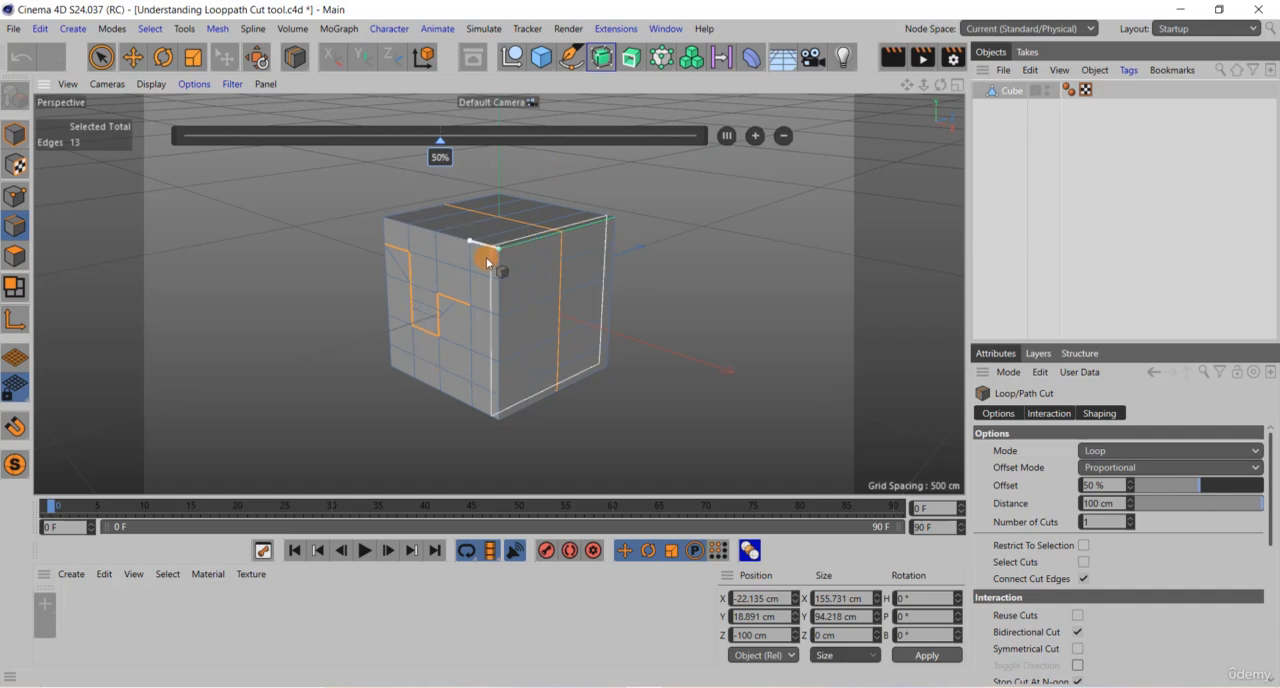
{"action": "left_click", "coordinate": [568, 231]}
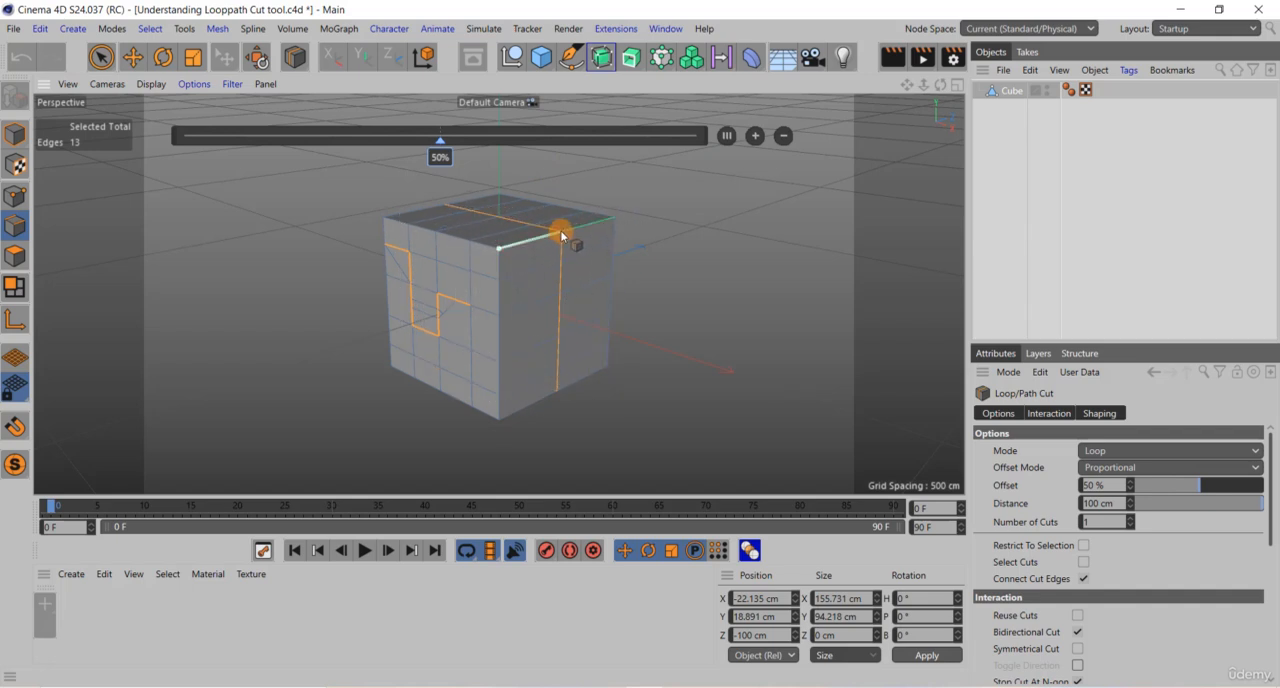
Step: Increase the new loop to three evenly spaced cuts and remove cuts until only the centred one remains
{"action": "left_click", "coordinate": [756, 137]}
{"action": "left_click", "coordinate": [756, 137]}
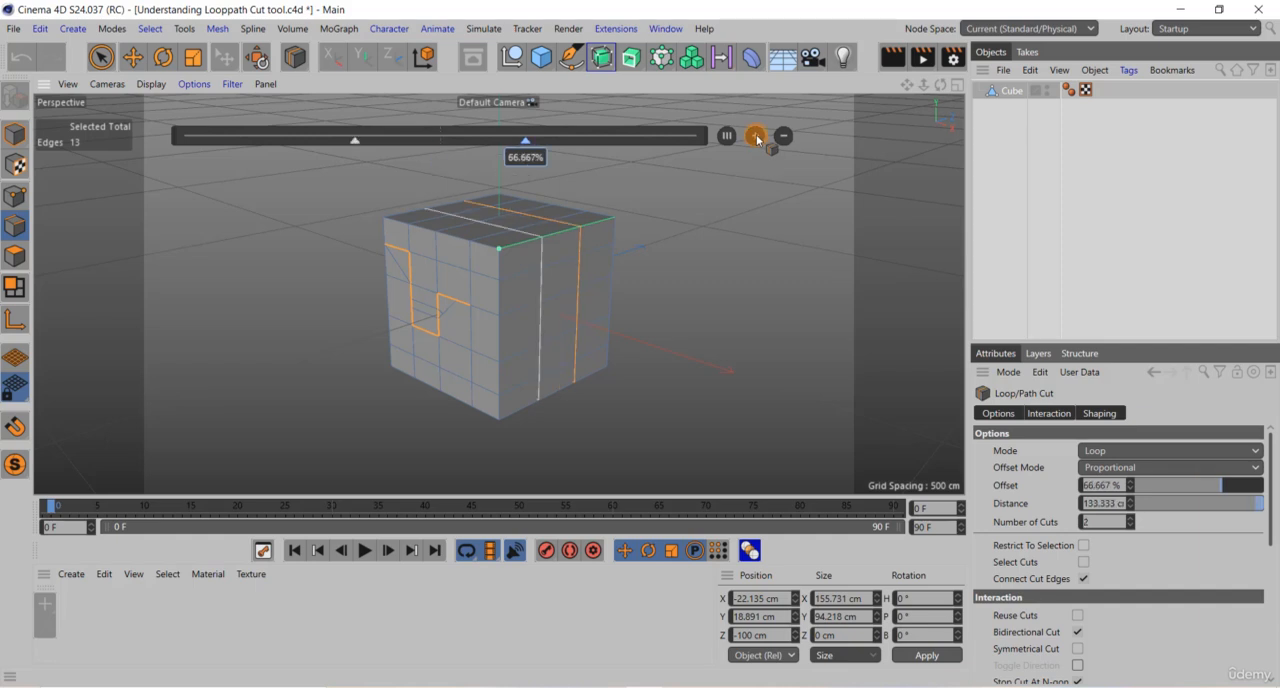
{"action": "left_click", "coordinate": [756, 137]}
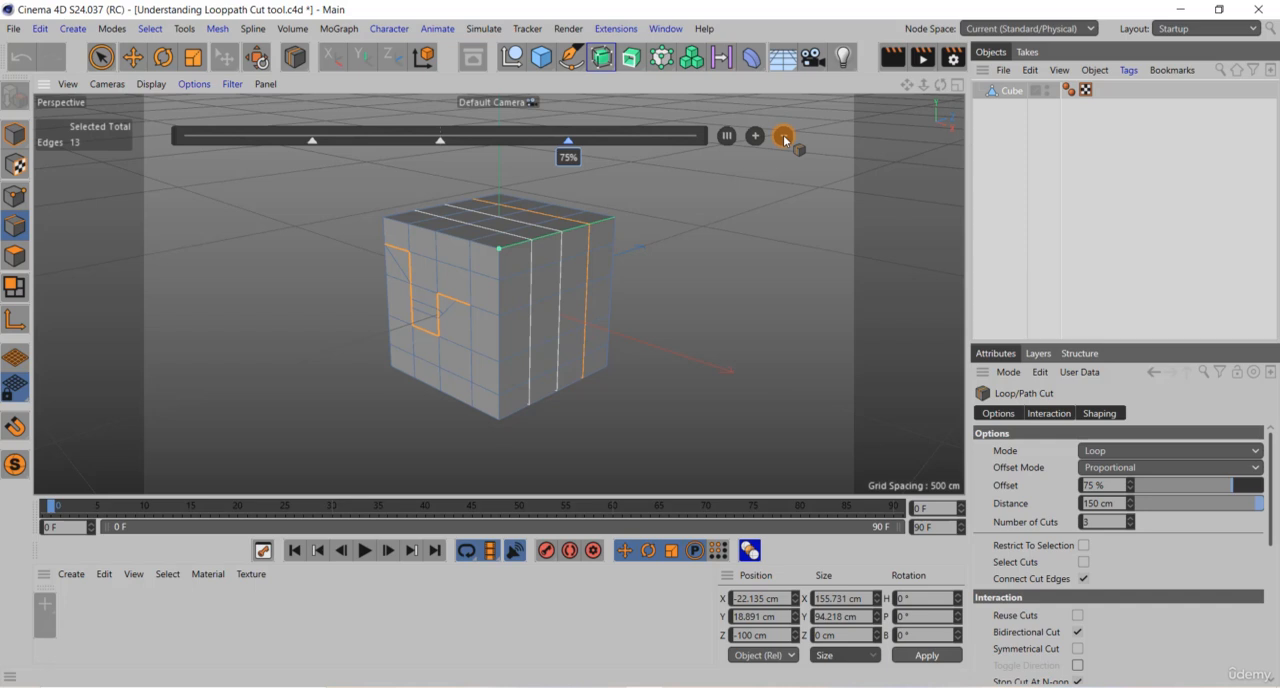
{"action": "left_click", "coordinate": [783, 135]}
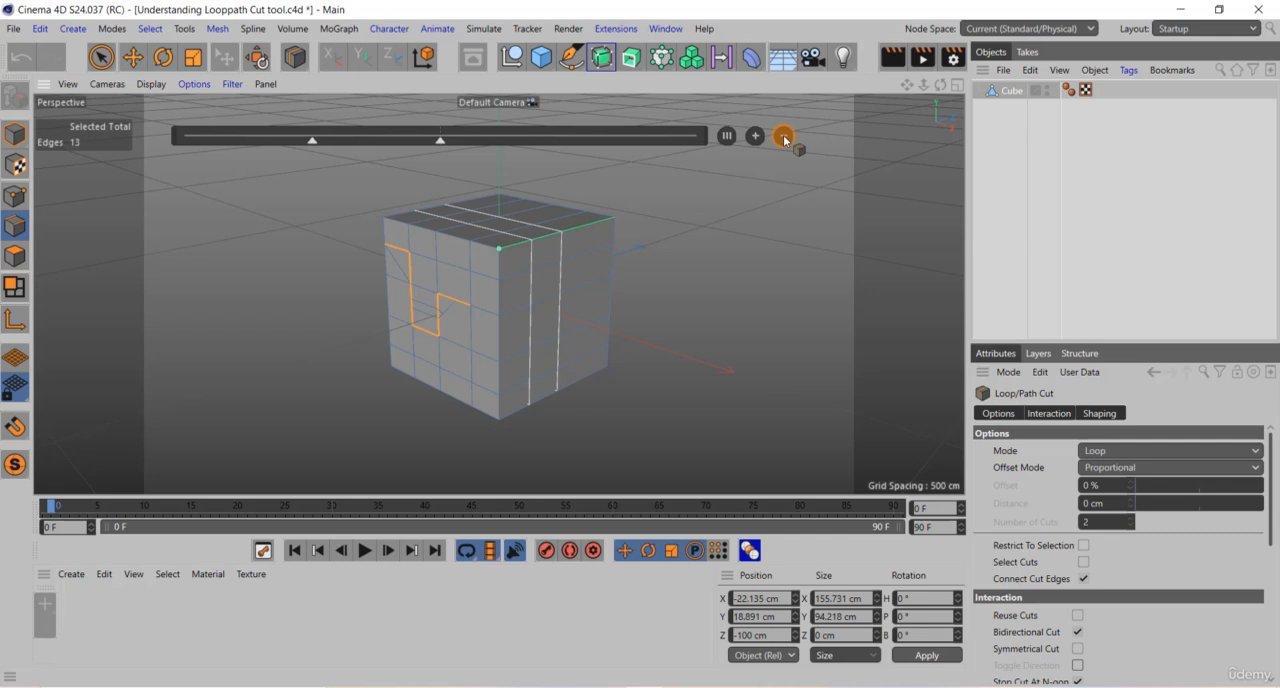
{"action": "left_click", "coordinate": [783, 135]}
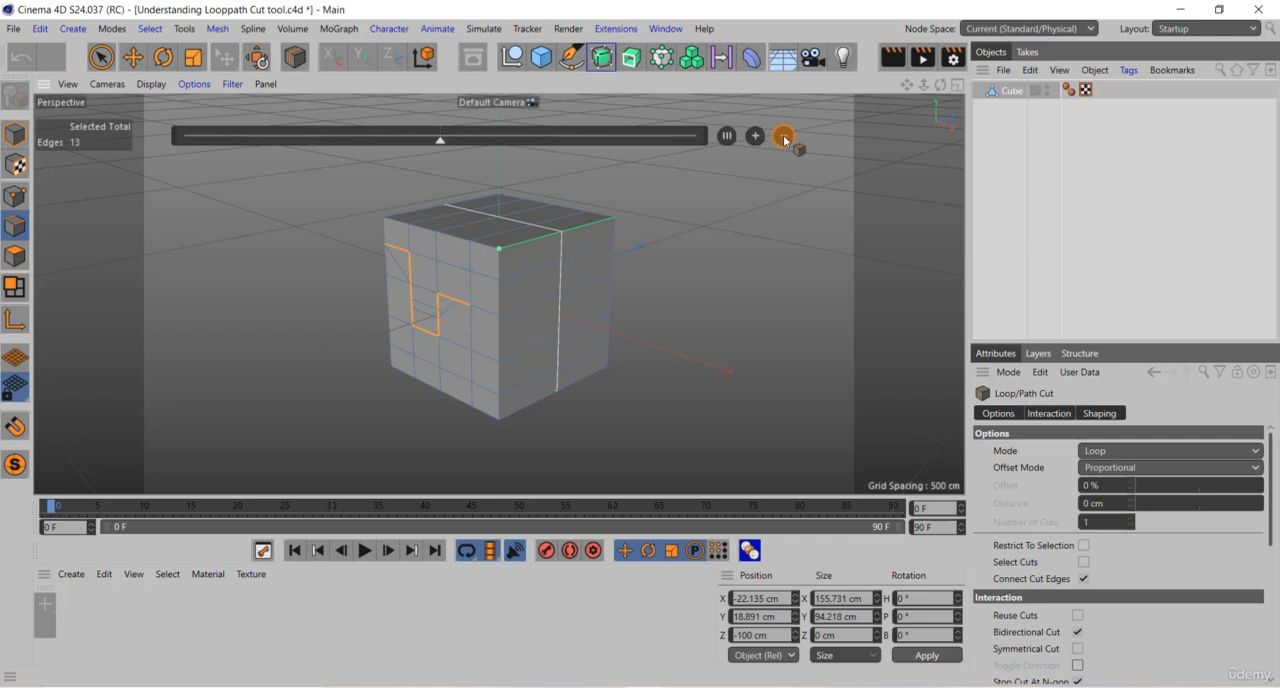